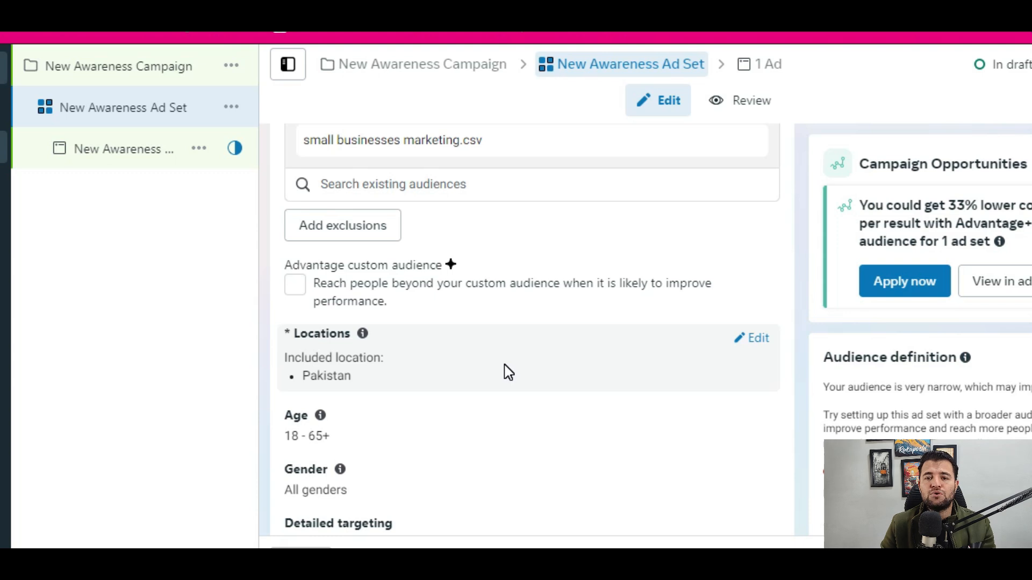
# - Start a new custom audience for the ad set with Instagram account as its source
pyautogui.scroll(2, 509, 372)
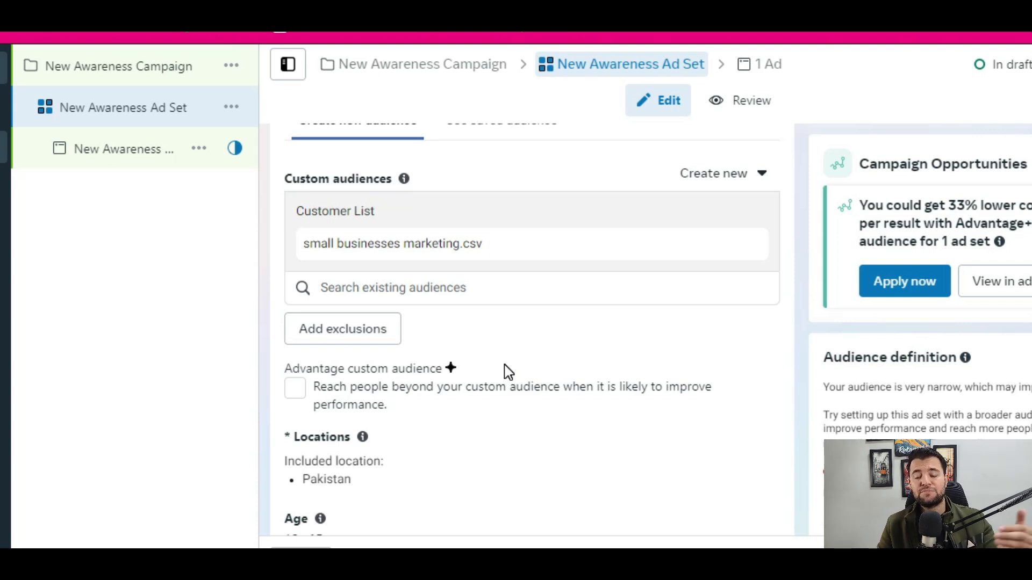
pyautogui.scroll(1, 505, 370)
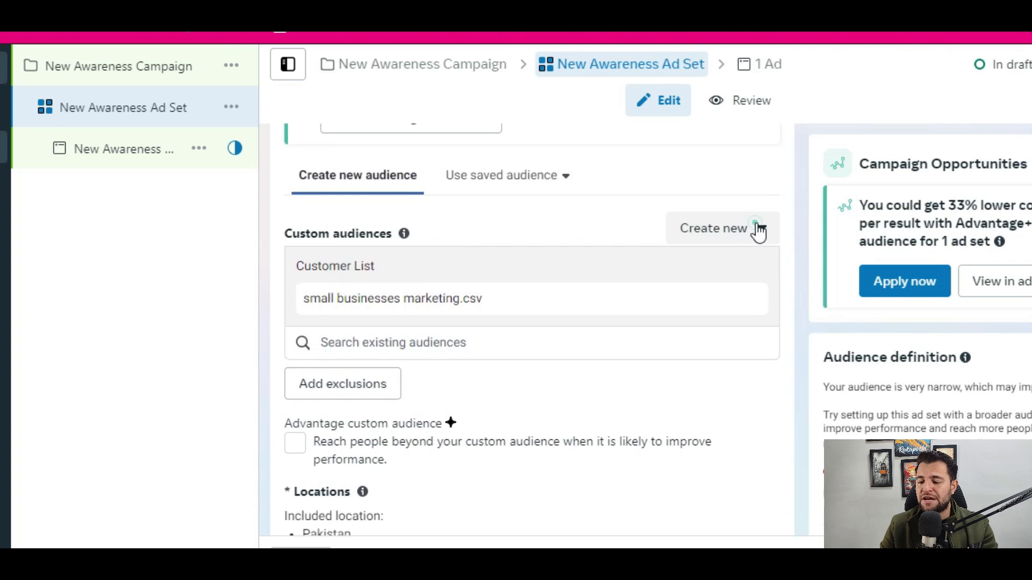
pyautogui.click(756, 237)
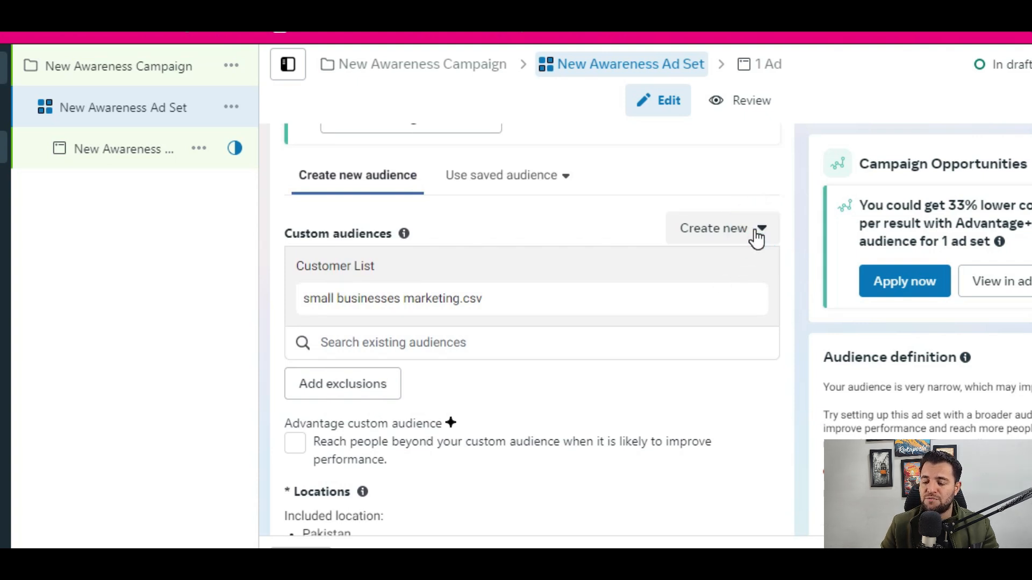
pyautogui.click(718, 236)
pyautogui.click(712, 286)
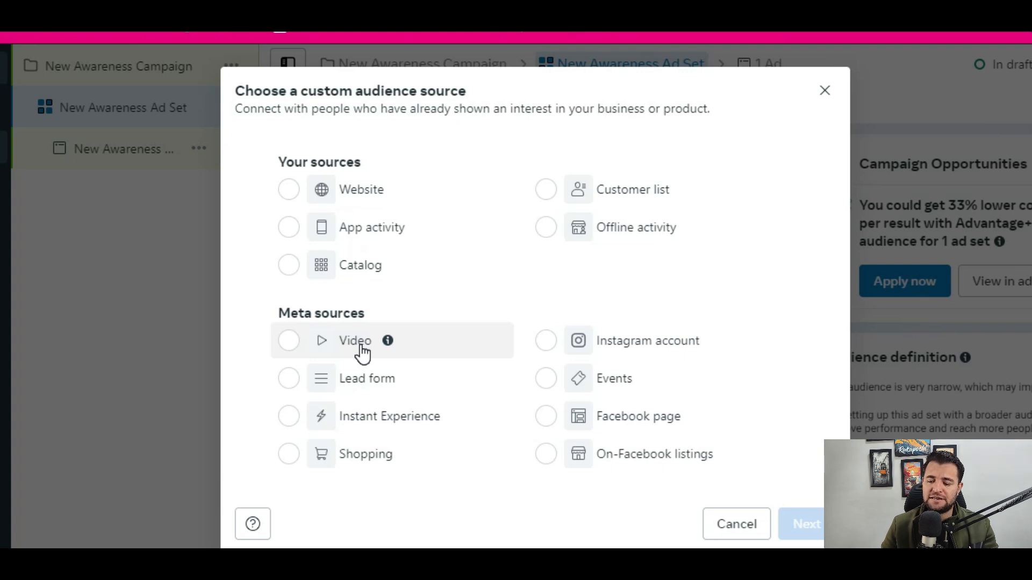
pyautogui.click(627, 349)
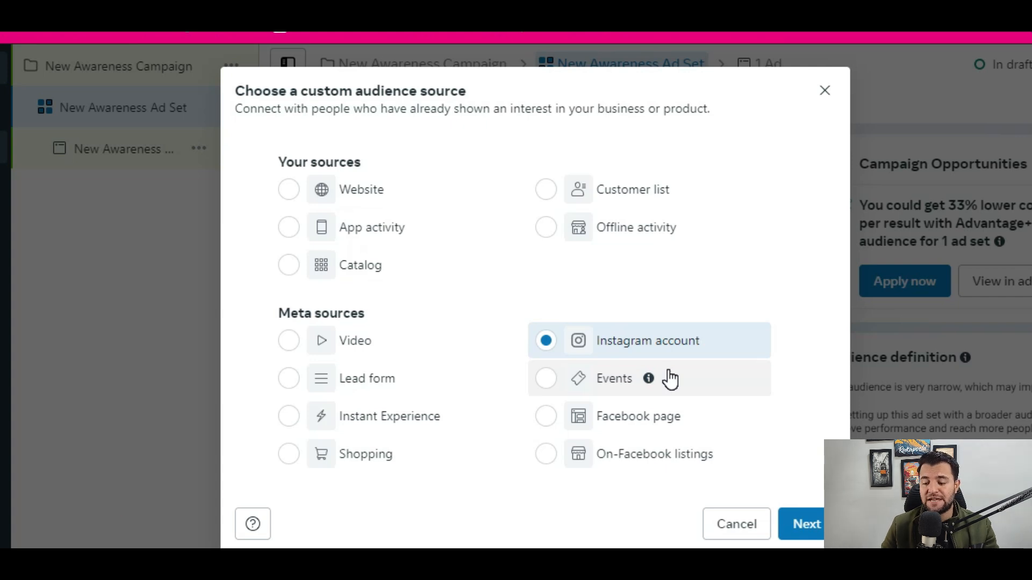
pyautogui.click(796, 524)
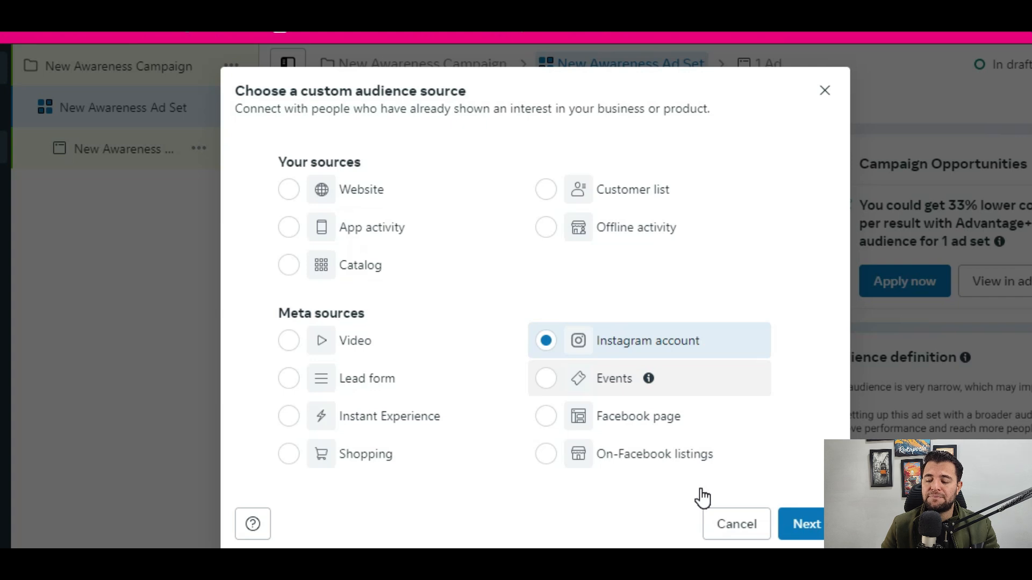
pyautogui.click(794, 531)
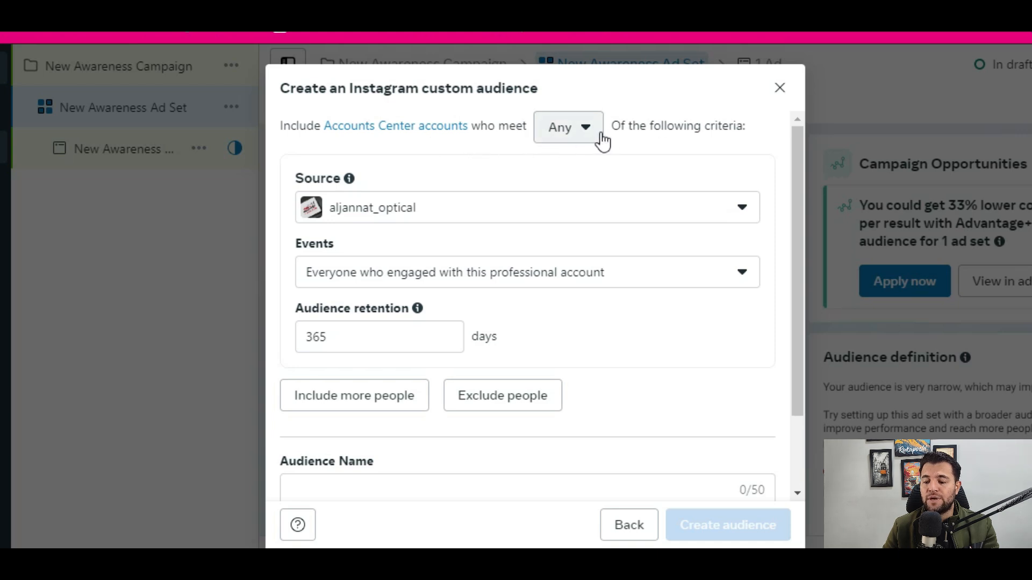
# - Keep the audience matching any of the criteria and choose rakalogics_ as the source account
pyautogui.click(581, 132)
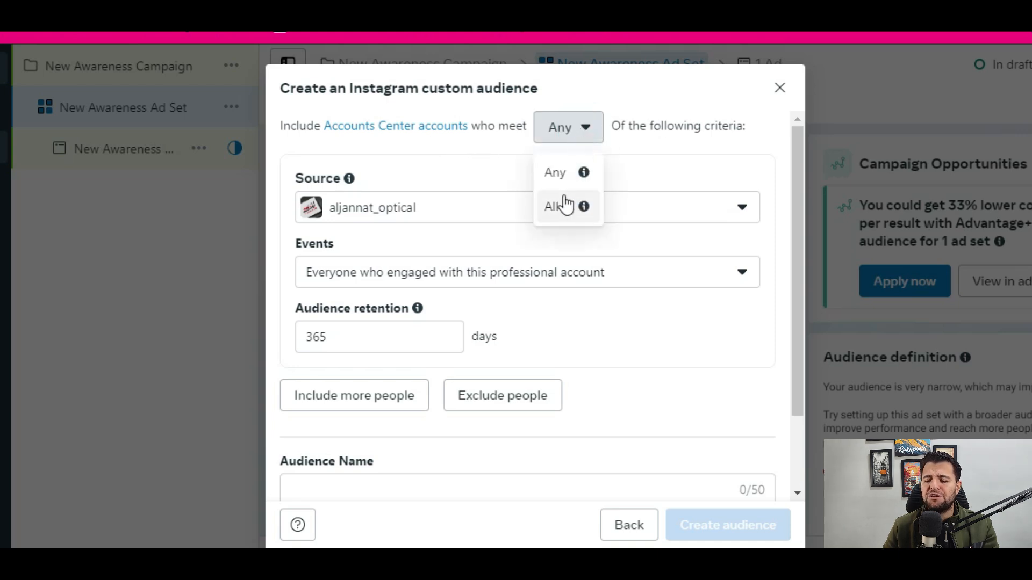
pyautogui.click(636, 168)
pyautogui.click(413, 207)
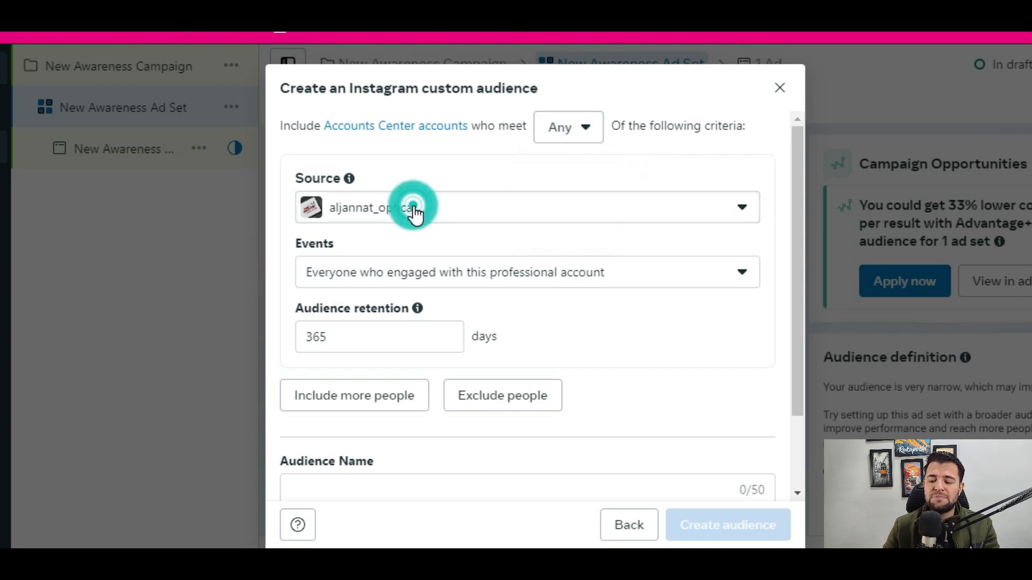
pyautogui.scroll(-2, 439, 426)
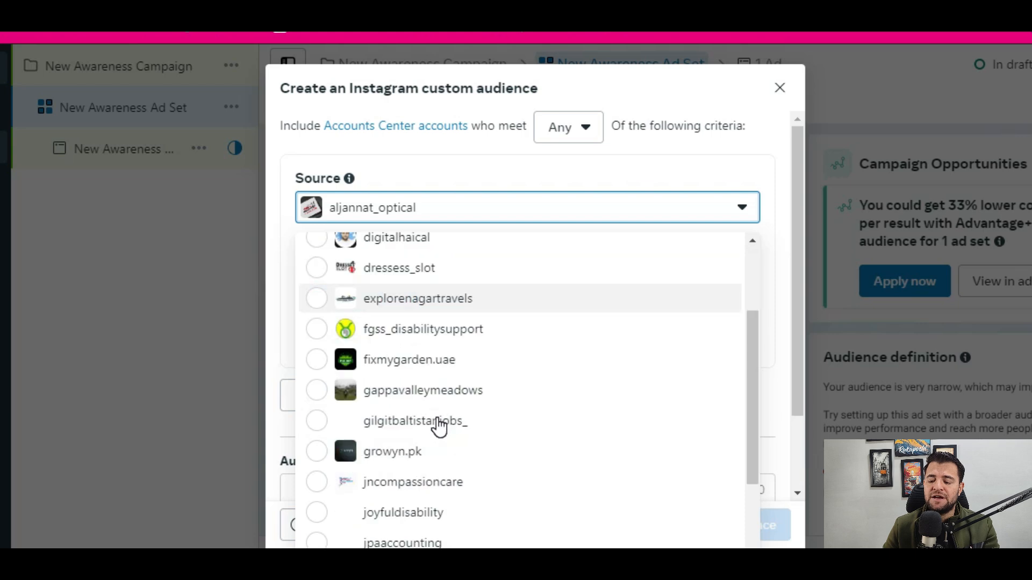
pyautogui.scroll(-3, 439, 426)
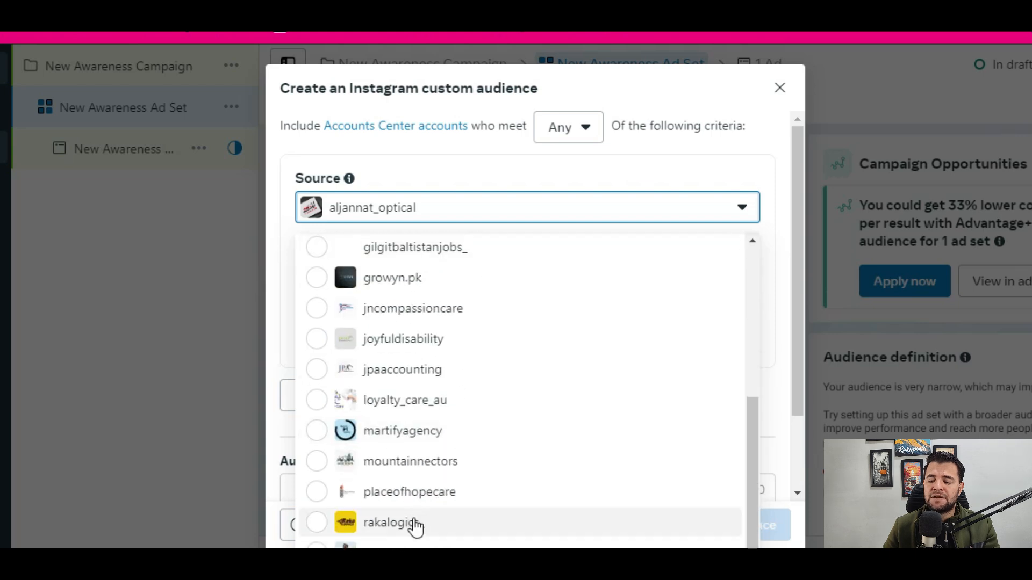
pyautogui.click(415, 530)
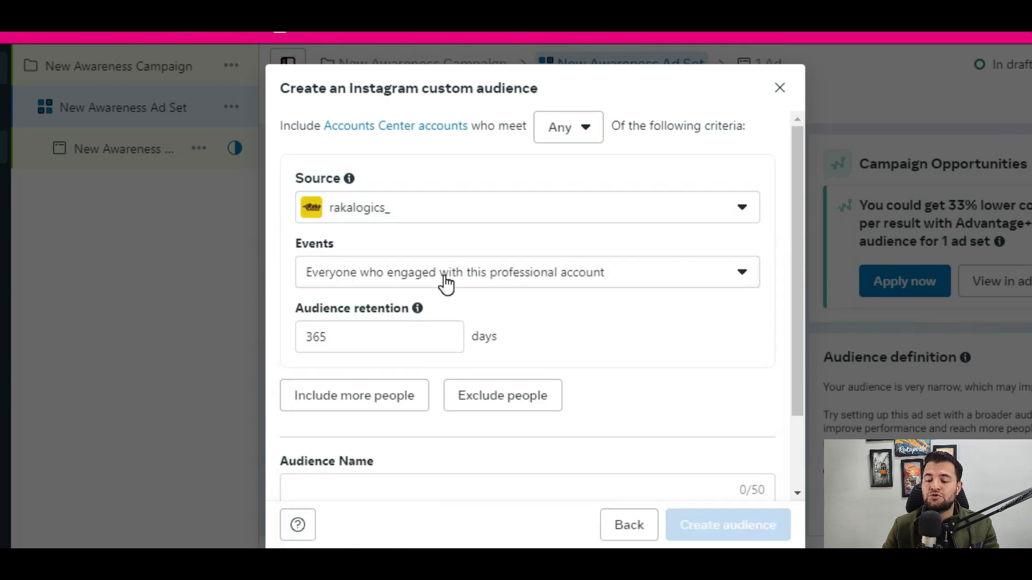
# - Target everyone who engaged with this professional account and set the audience retention to 90 days
pyautogui.click(397, 274)
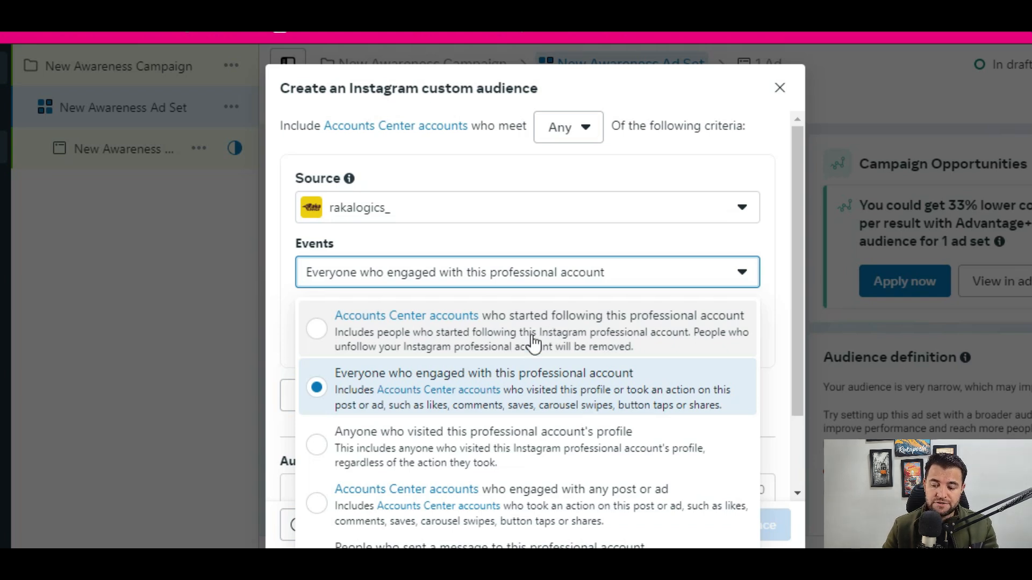
pyautogui.click(364, 394)
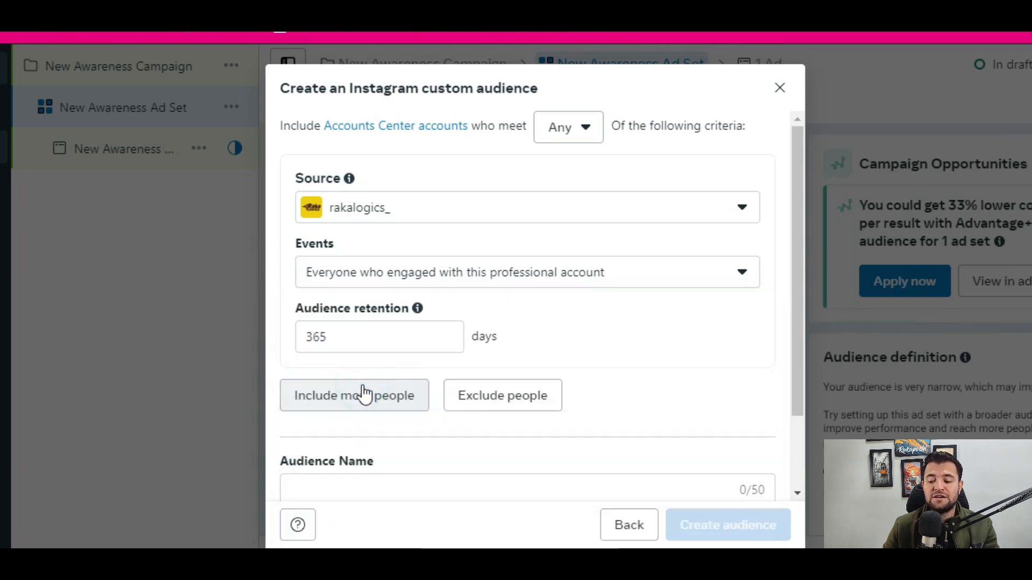
pyautogui.click(396, 336)
pyautogui.doubleClick(397, 336)
pyautogui.click(396, 336)
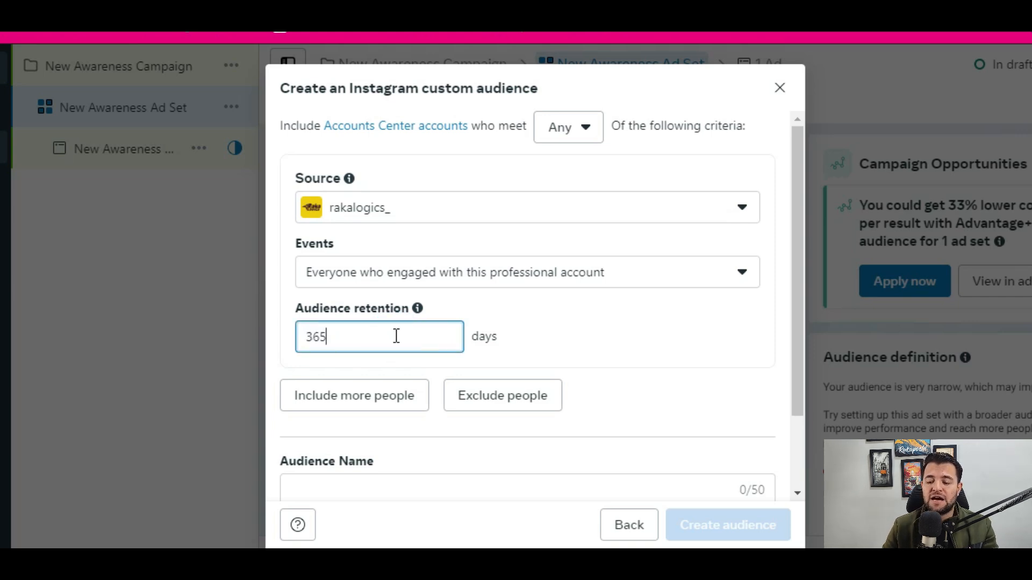
pyautogui.doubleClick(396, 336)
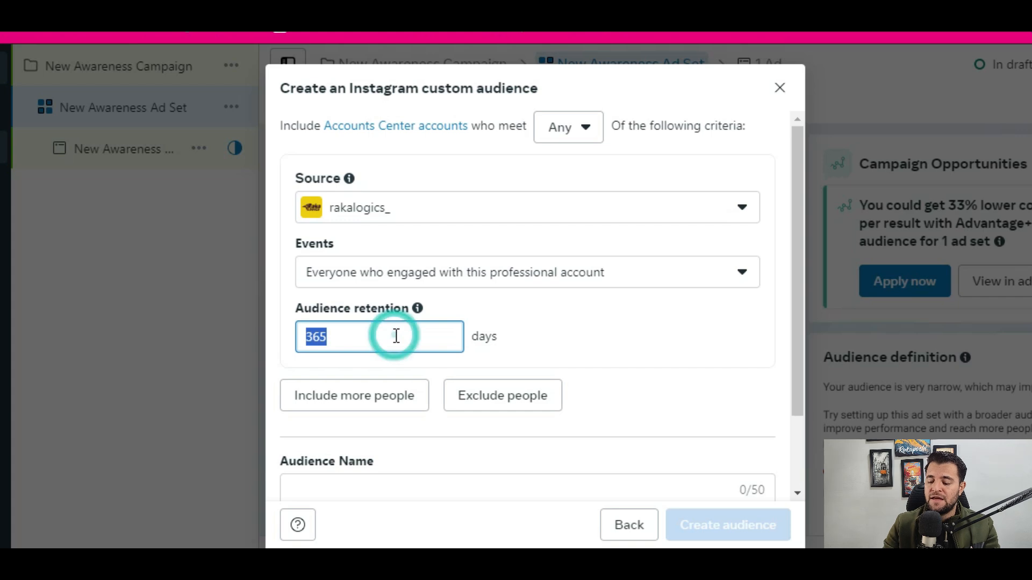
pyautogui.write('90')
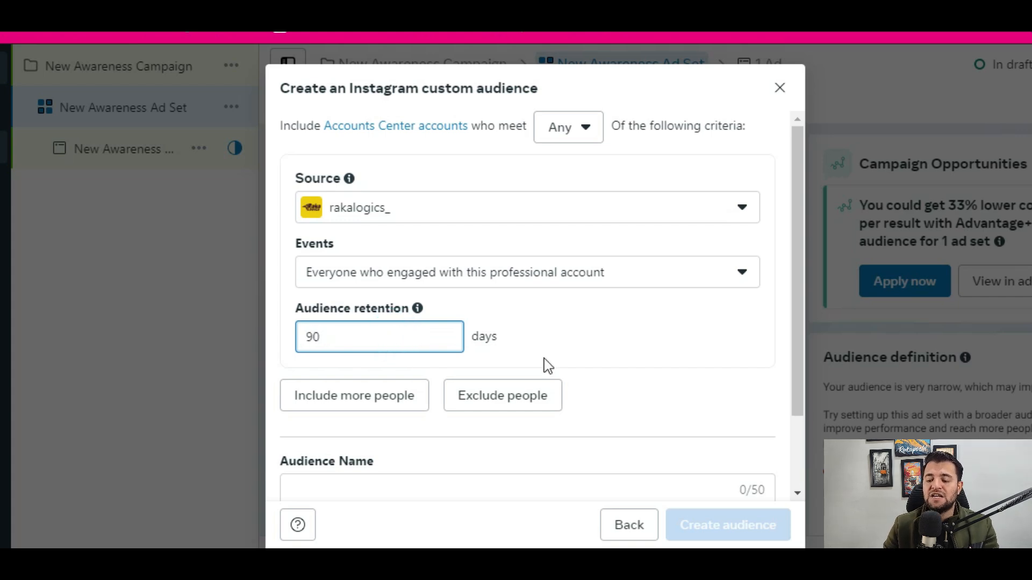
pyautogui.click(599, 375)
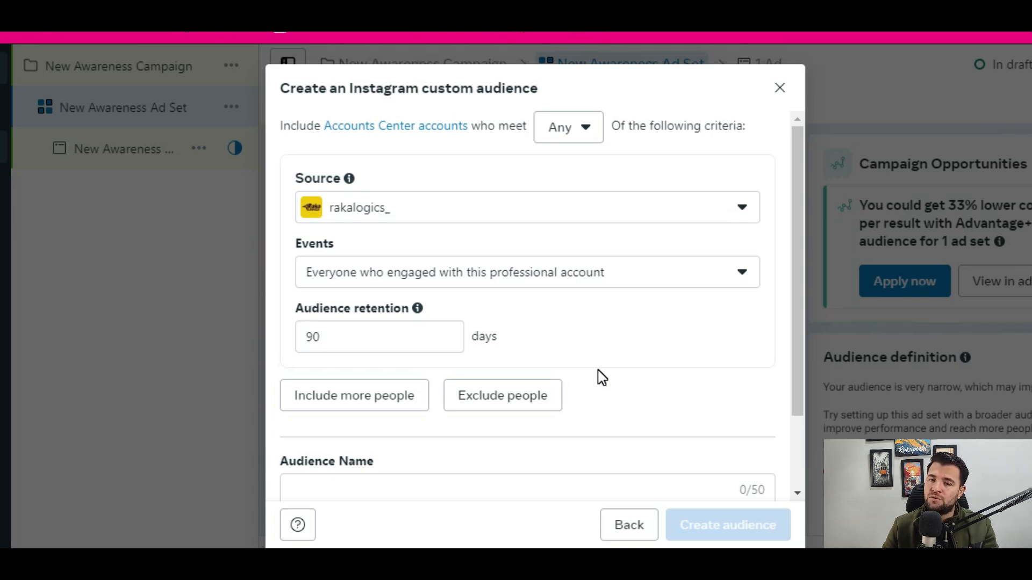
pyautogui.scroll(-2, 426, 421)
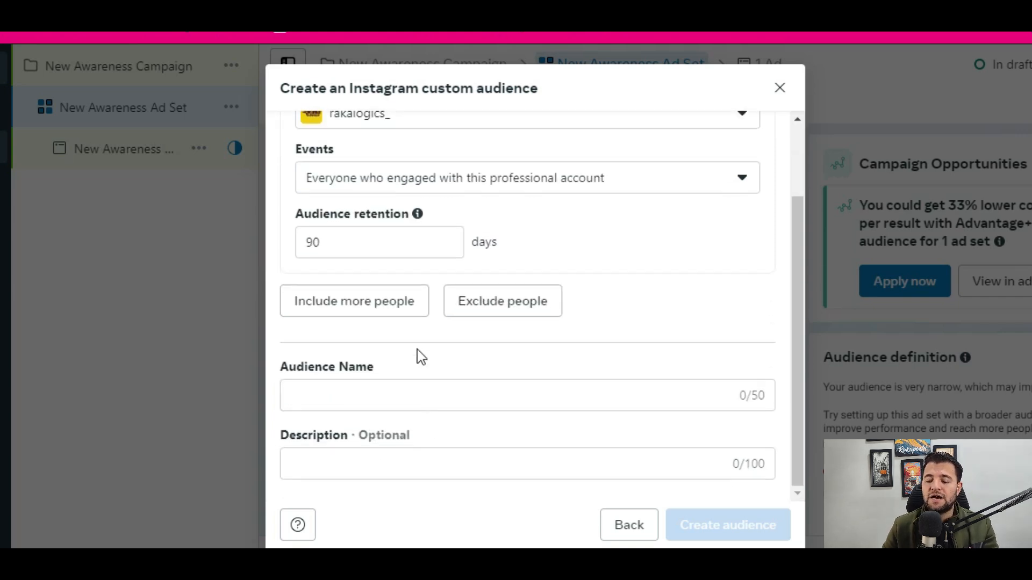
pyautogui.click(502, 311)
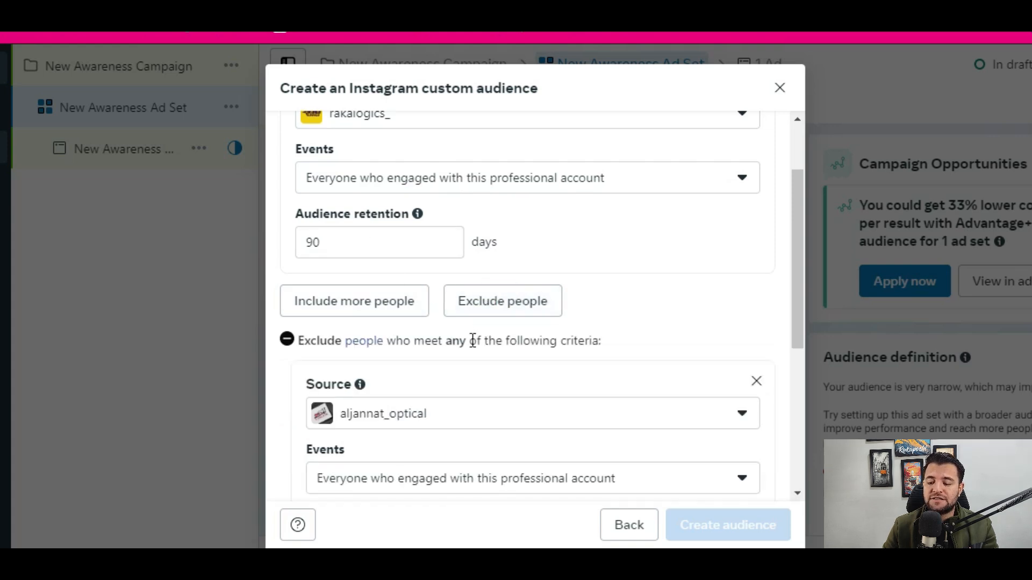
pyautogui.scroll(-2, 464, 365)
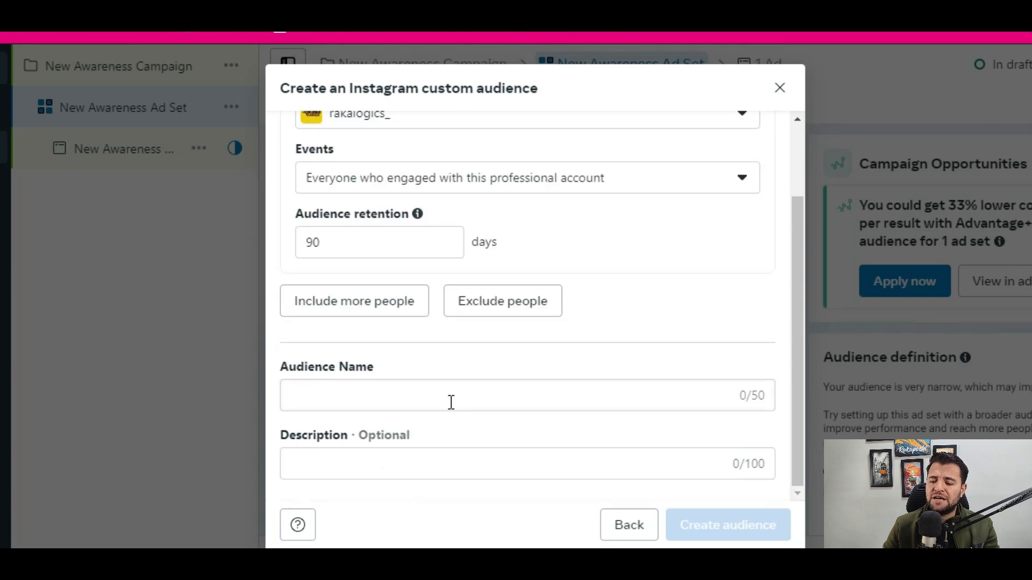
# - Name the custom audience "Rakalogics Engaged Audience Last 90 Days"
pyautogui.click(337, 401)
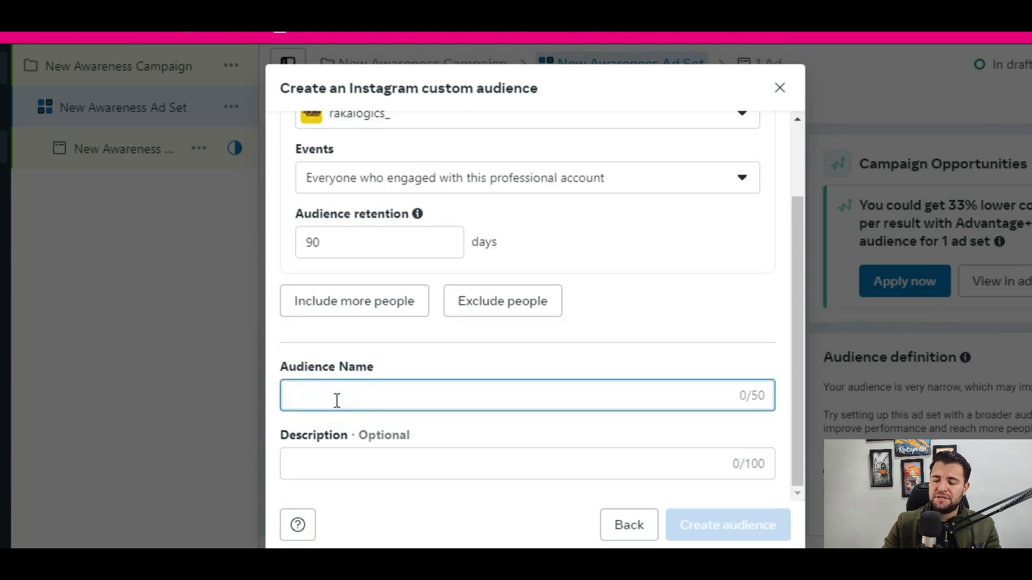
pyautogui.write('Rakalo')
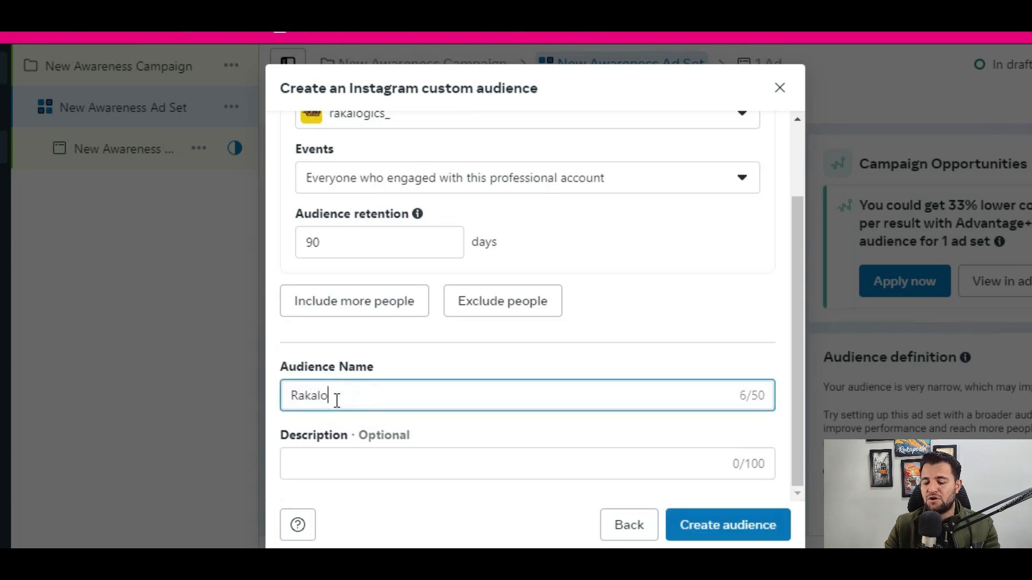
pyautogui.write('gics Engaged A')
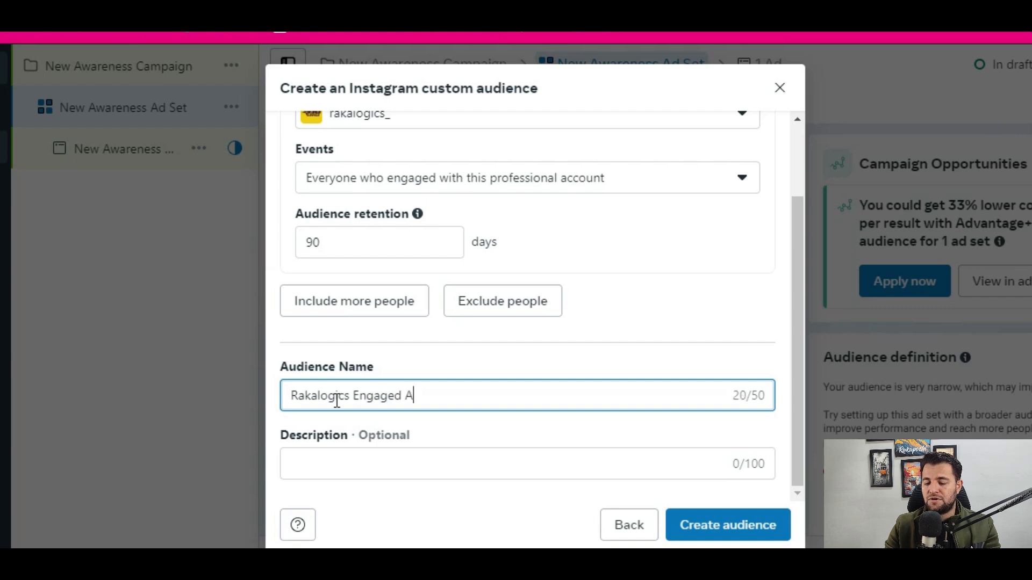
pyautogui.write('udience La')
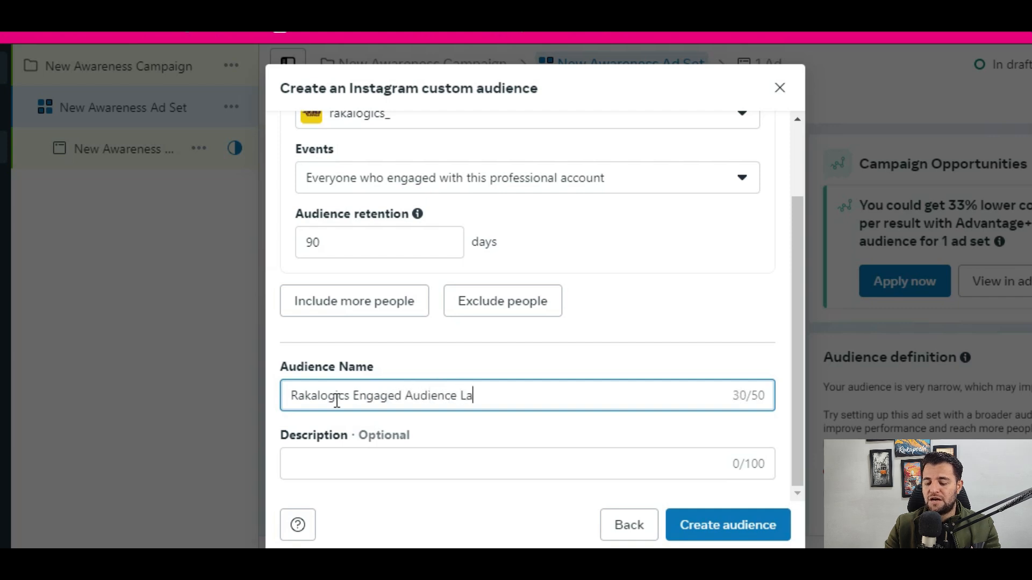
pyautogui.write('st 90 Days')
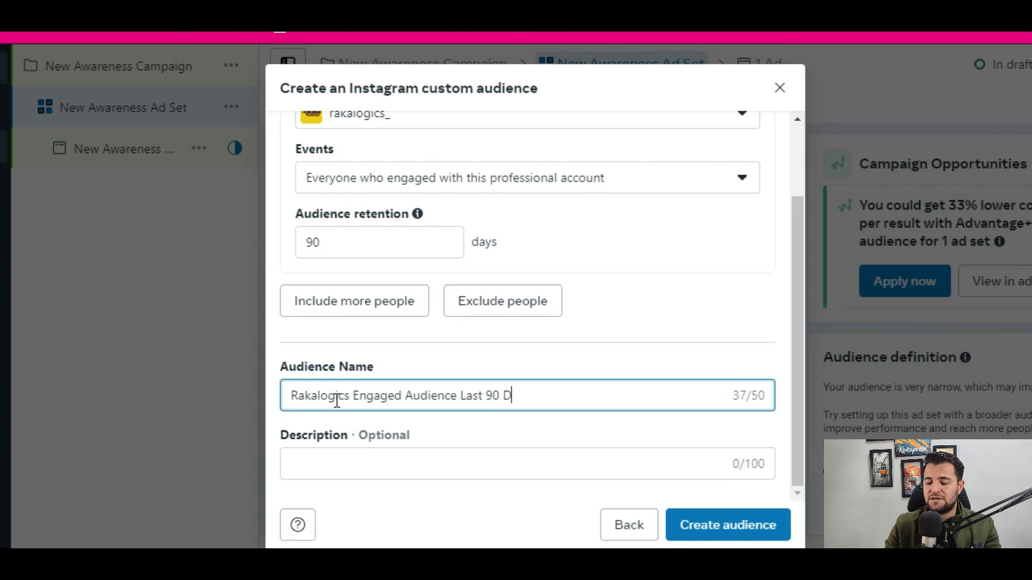